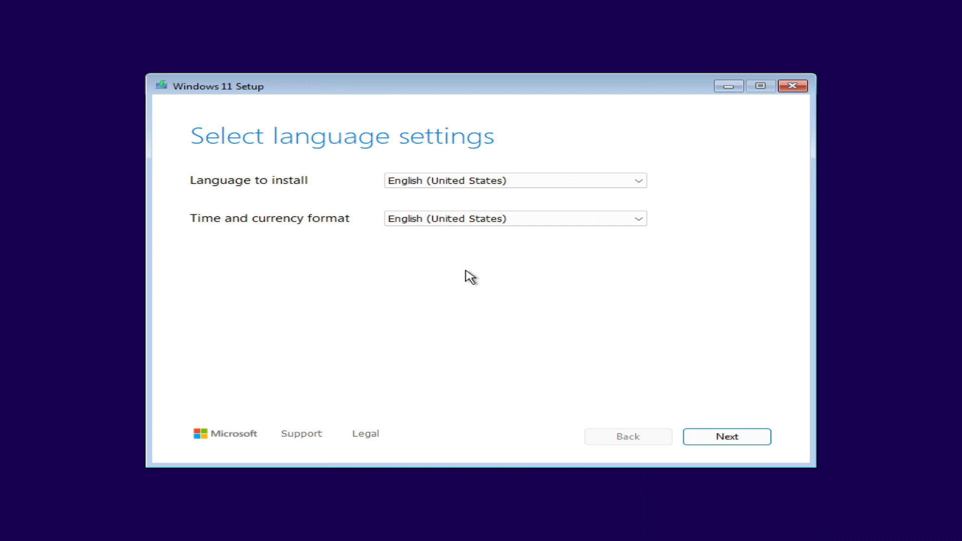
Accept the English (United States) language settings, then choose Install Windows 11 with agreement that all files, apps and settings are deleted.
click(708, 443)
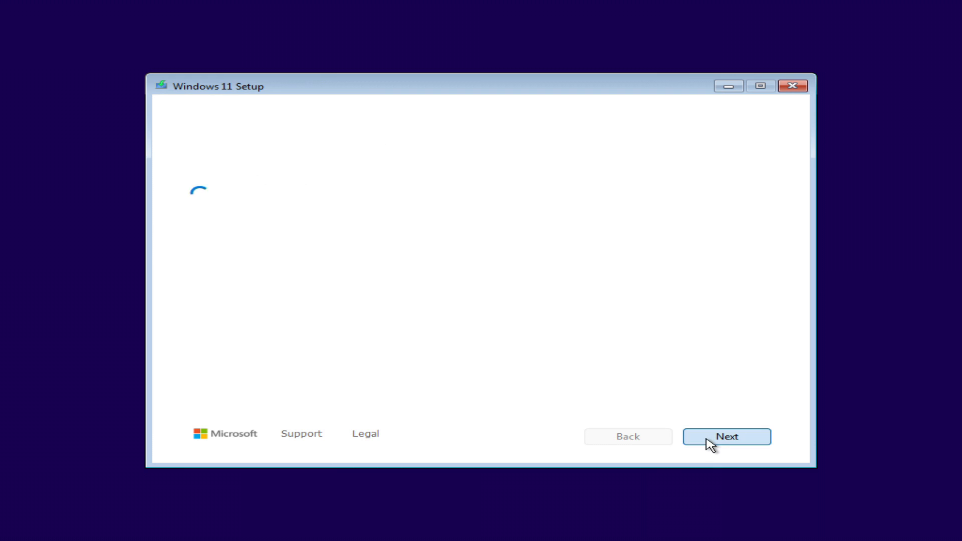
click(756, 444)
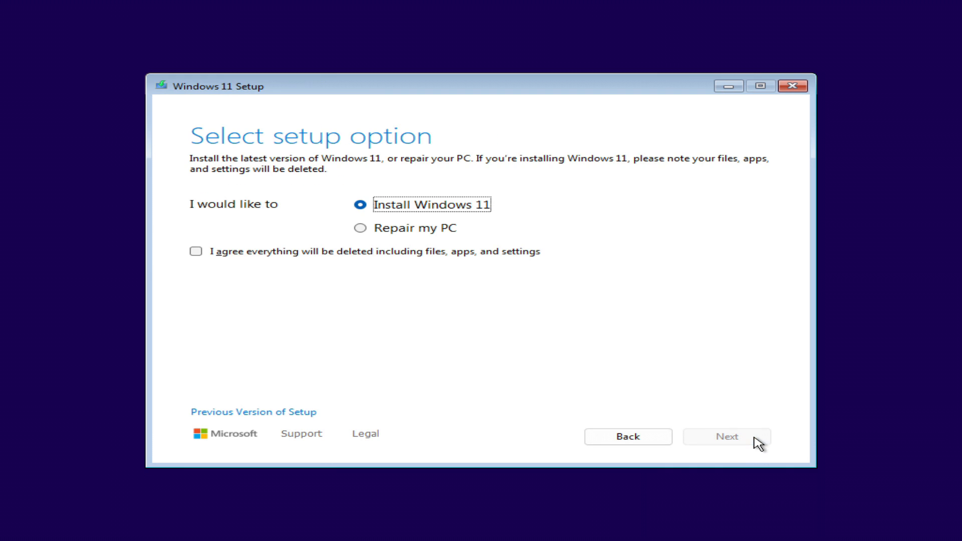
click(196, 250)
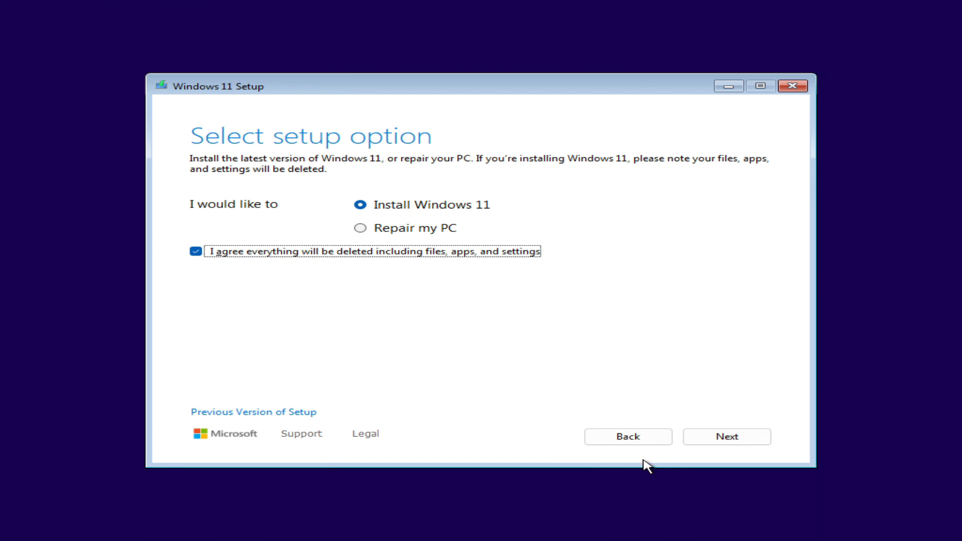
click(697, 444)
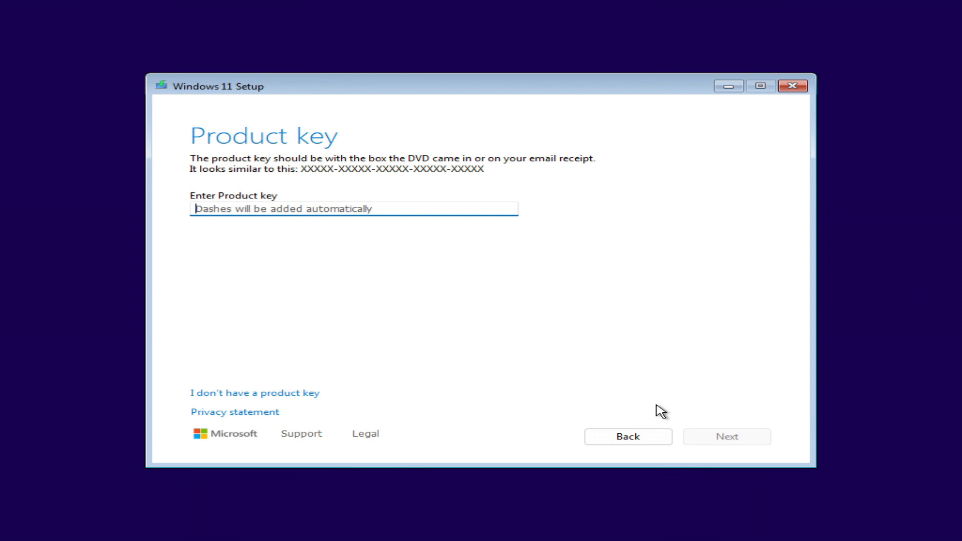
Skip the product key and proceed with the Windows 11 Home image.
click(266, 395)
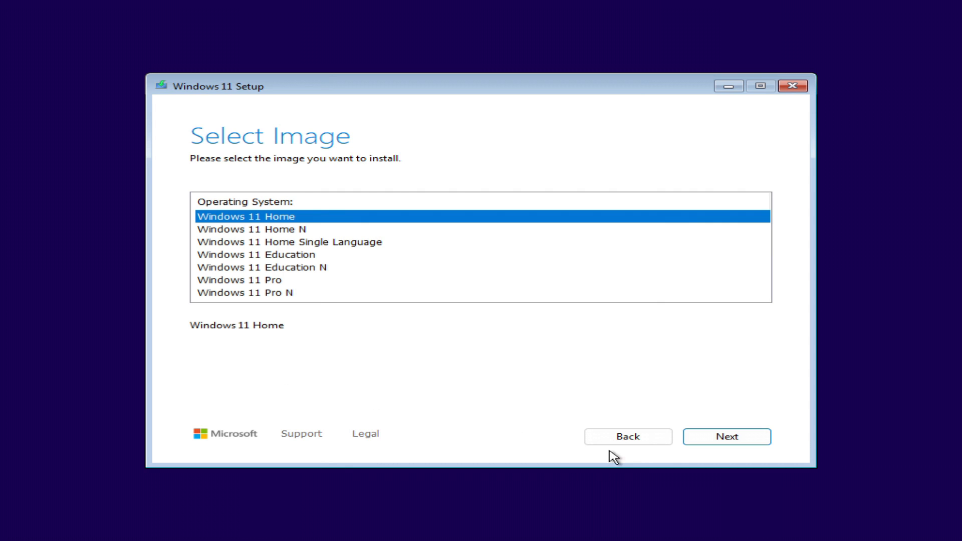
click(703, 442)
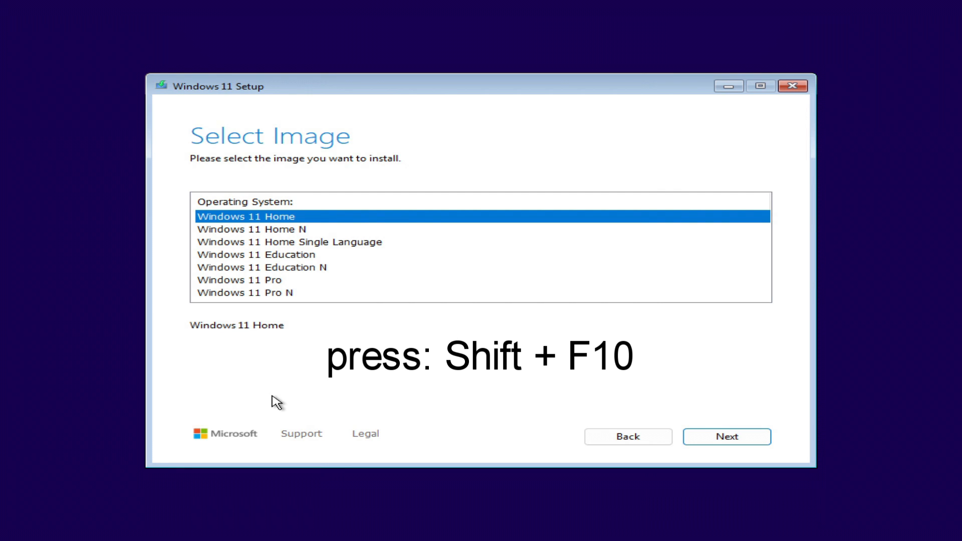
Open a command prompt over Windows Setup and run regedit to launch the Registry Editor.
key(shift+F10)
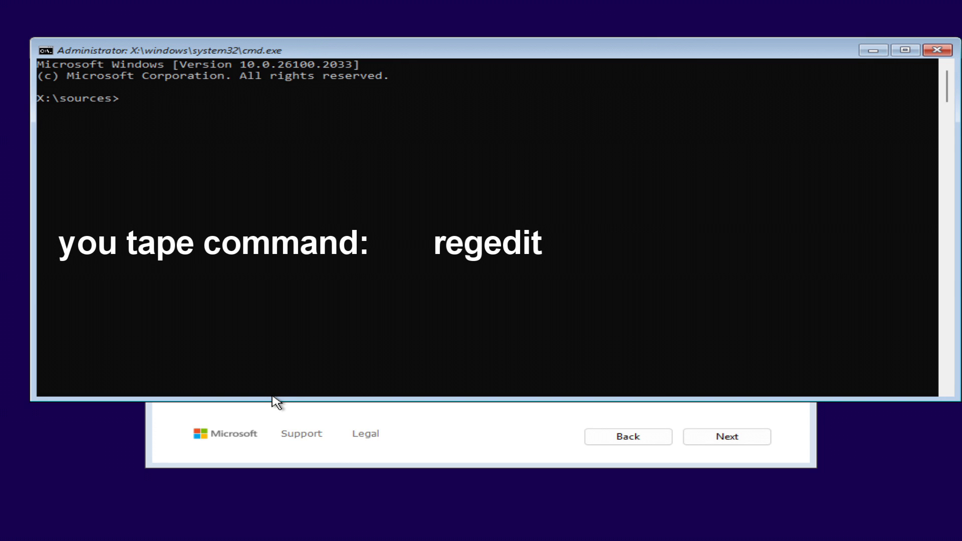
text(r)
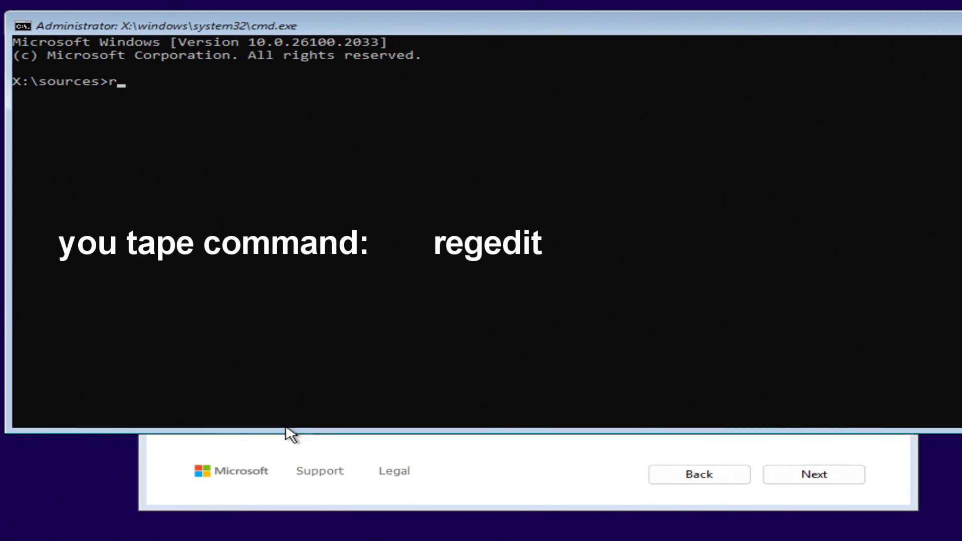
text(egedit)
key(Return)
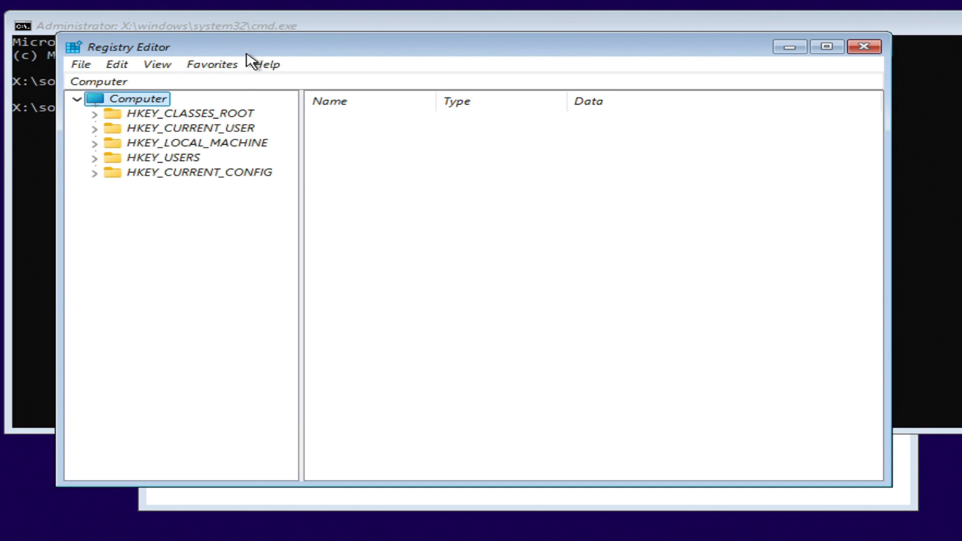
Create a new registry key named LabConfig under HKEY_LOCAL_MACHINE\SYSTEM\Setup.
drag(252, 48, 377, 60)
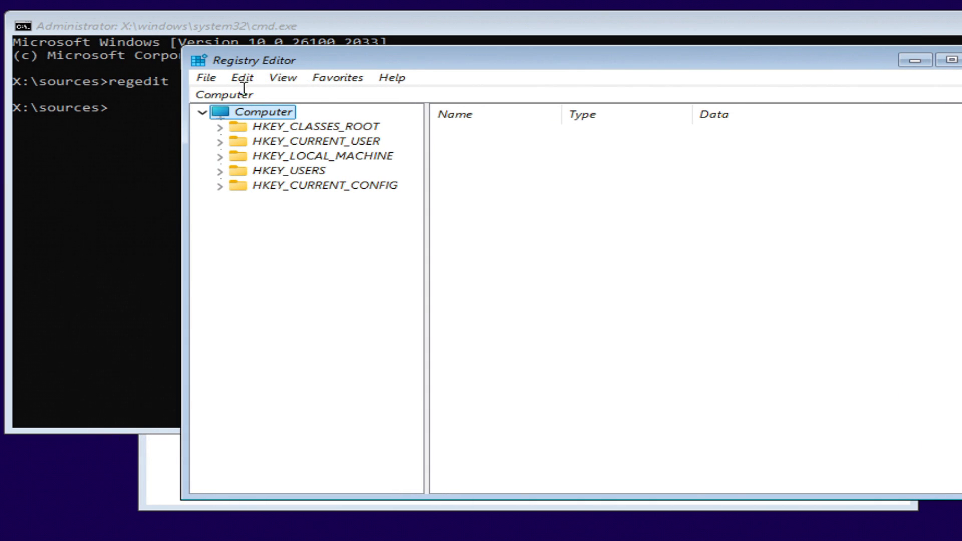
click(220, 157)
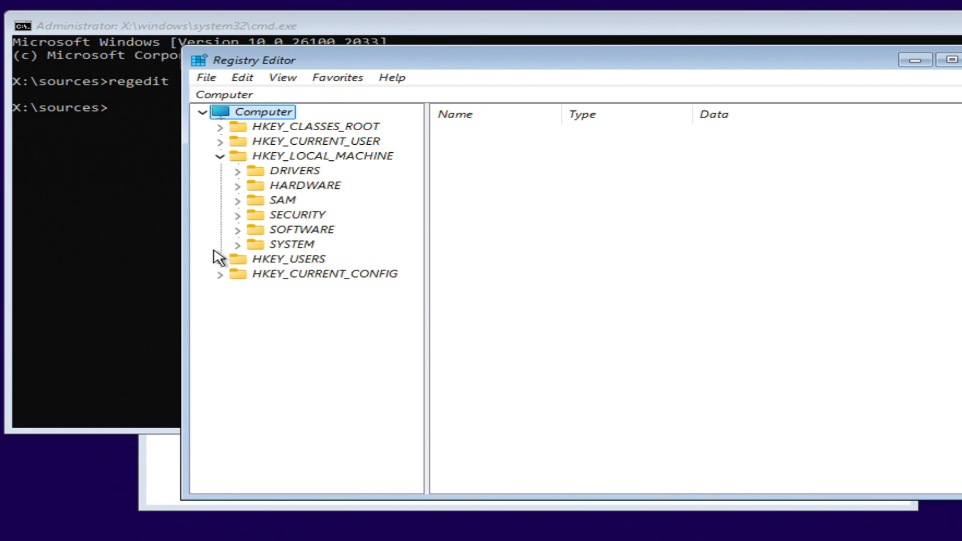
click(237, 245)
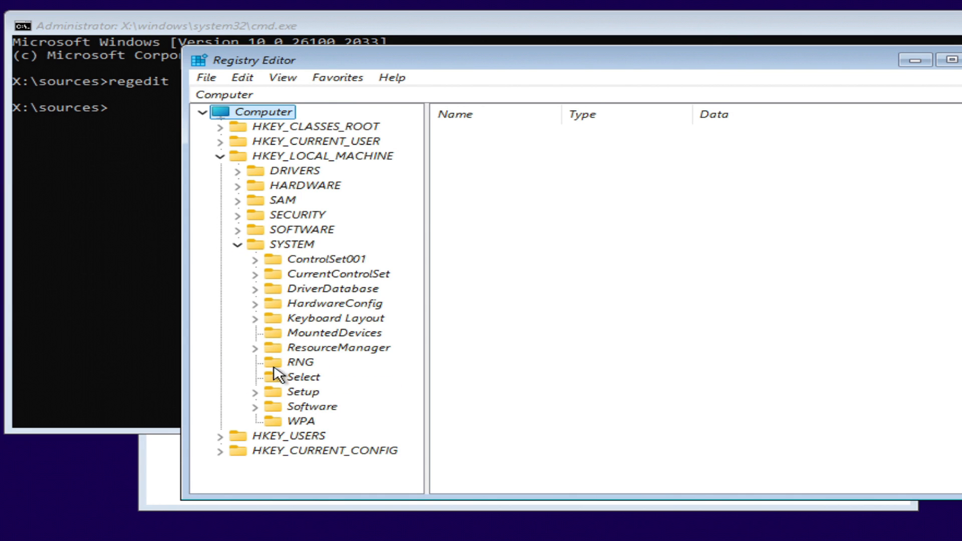
right_click(275, 392)
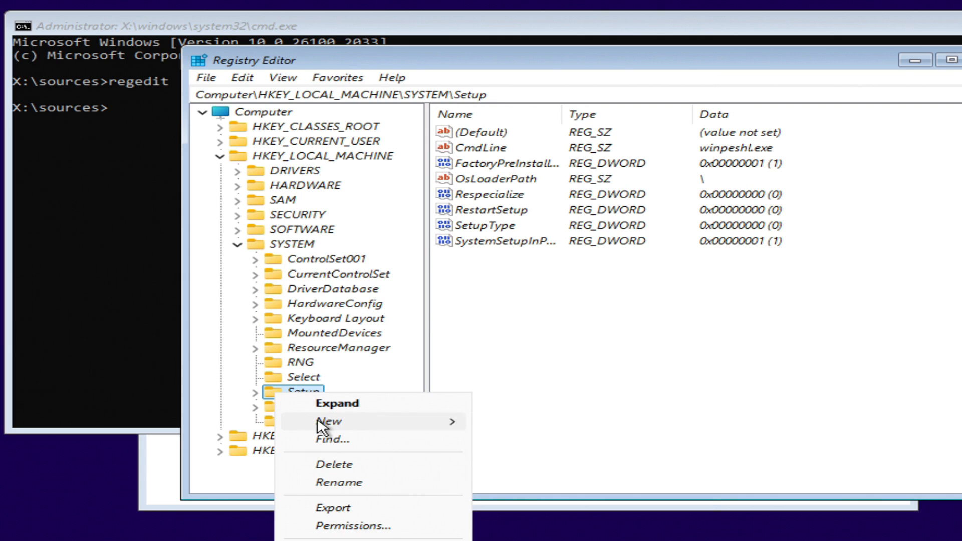
mouse_move(361, 423)
click(562, 424)
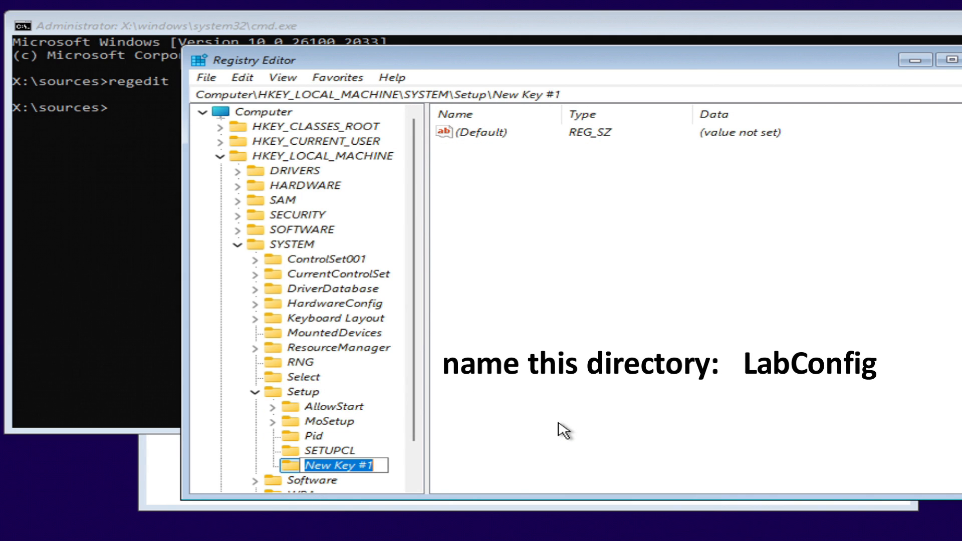
text(LabConfig)
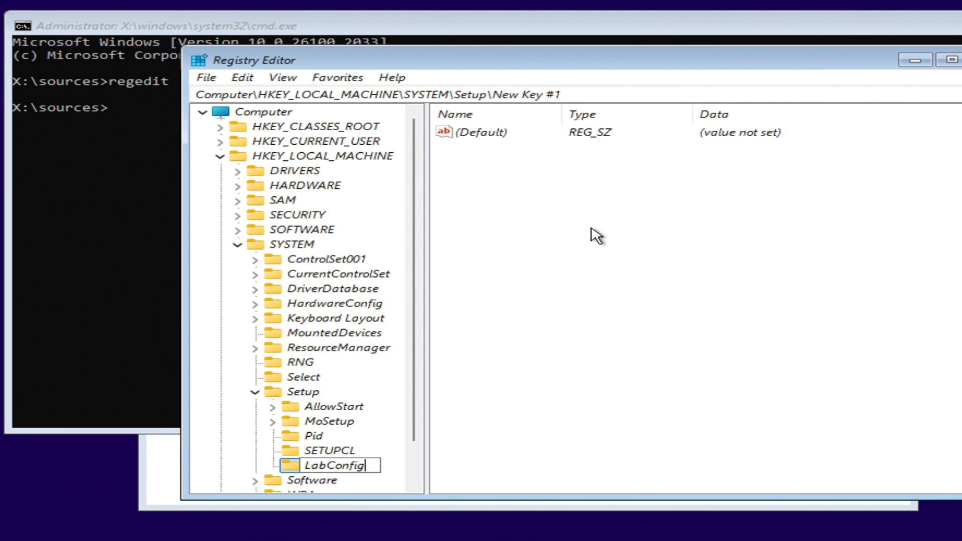
Add a DWORD (32-bit) value named BypassTPMCheck to the LabConfig key.
right_click(596, 235)
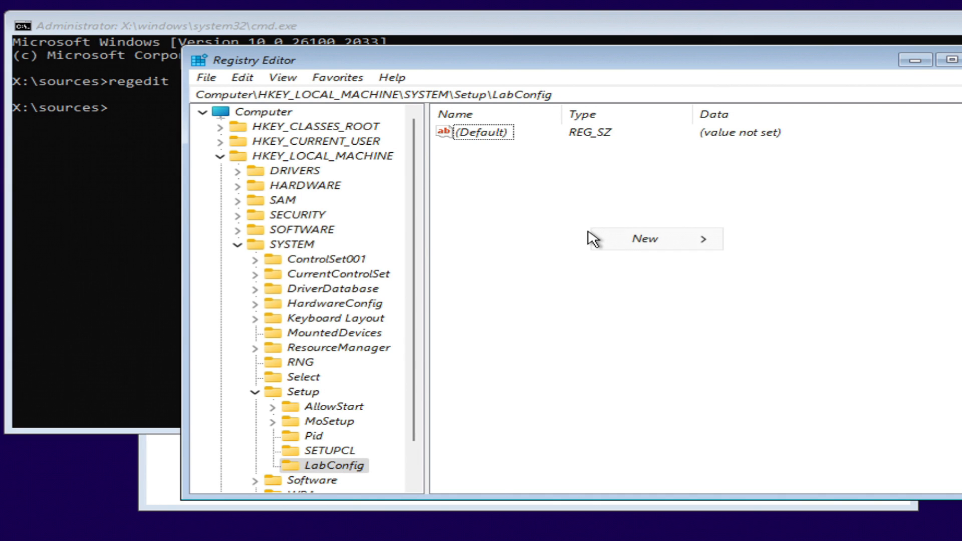
mouse_move(674, 245)
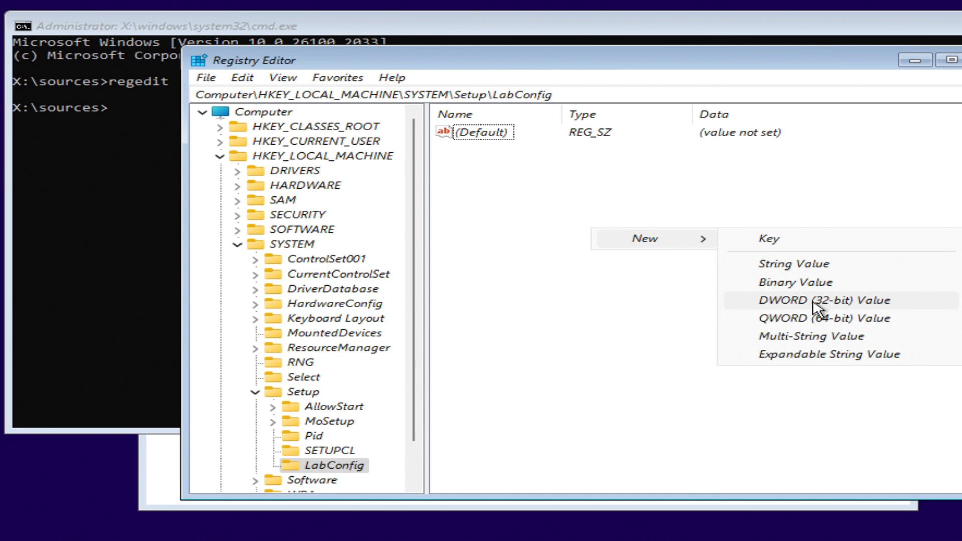
click(908, 304)
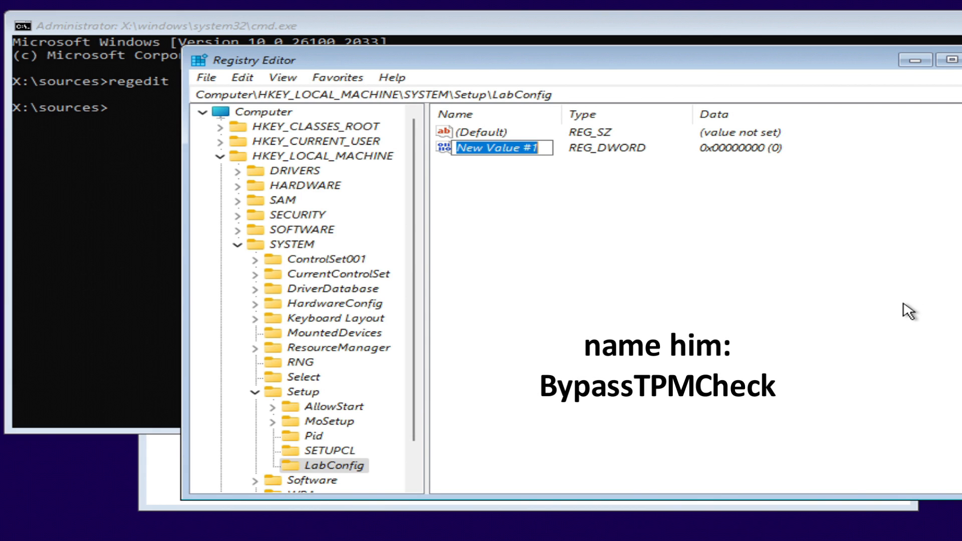
text(Bypa)
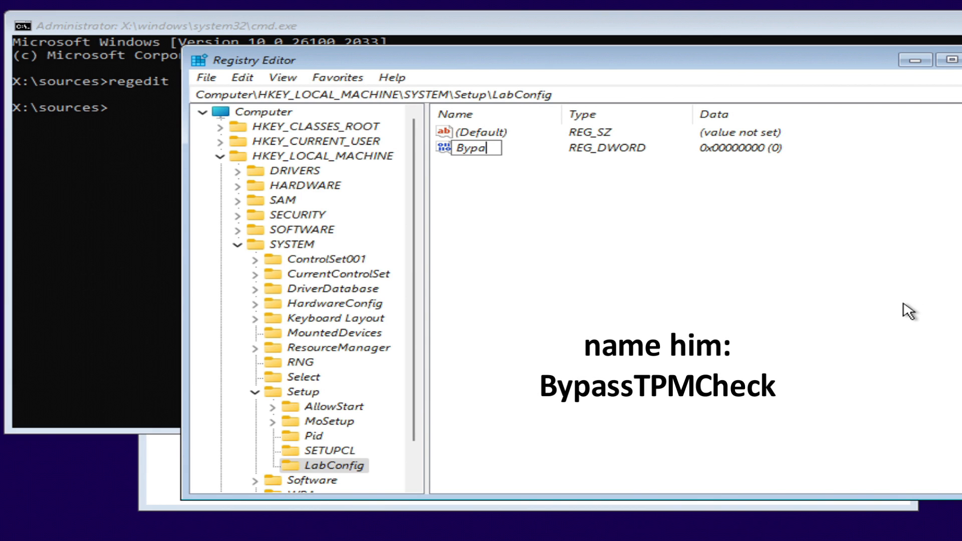
text(ssTPMC)
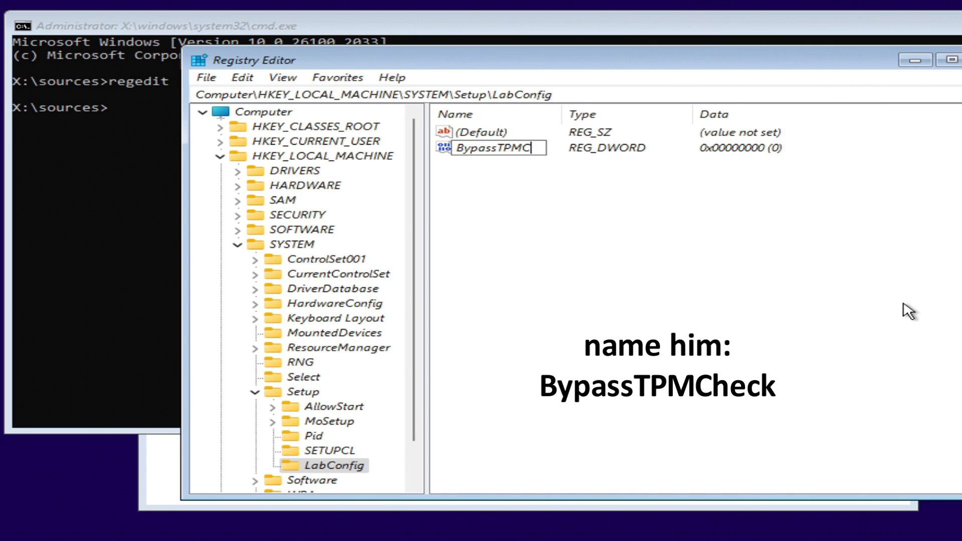
text(heck)
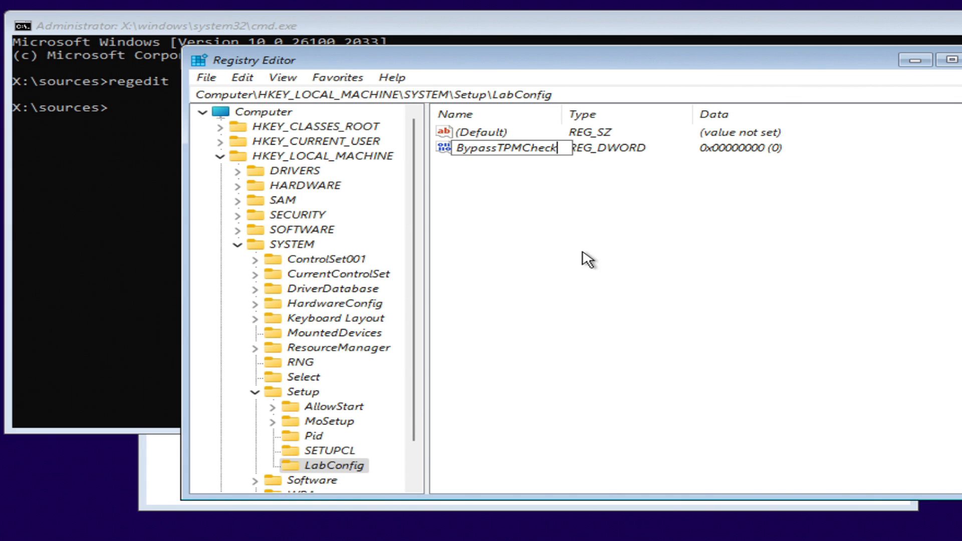
Add a DWORD (32-bit) value named BypassRAMCheck to the LabConfig key.
right_click(498, 190)
mouse_move(579, 200)
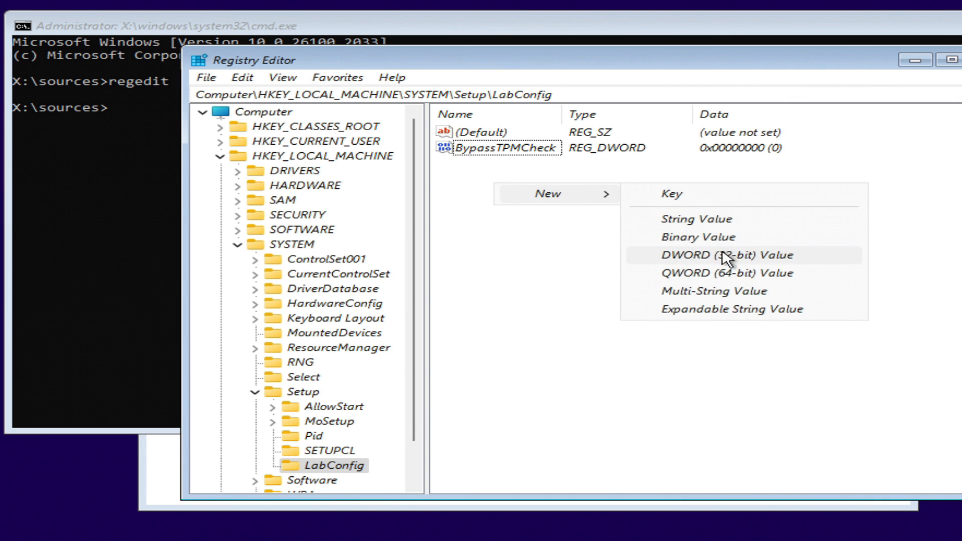
click(819, 257)
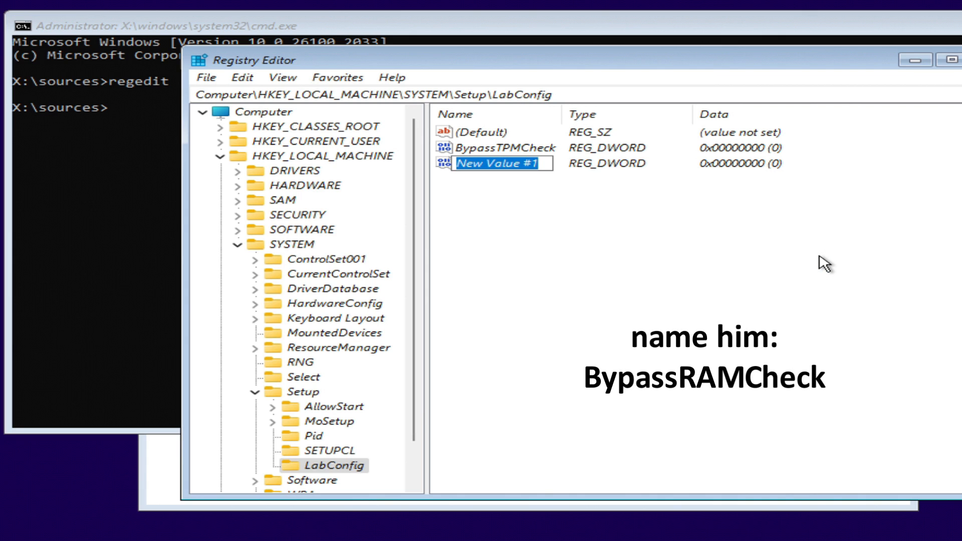
text(Byp)
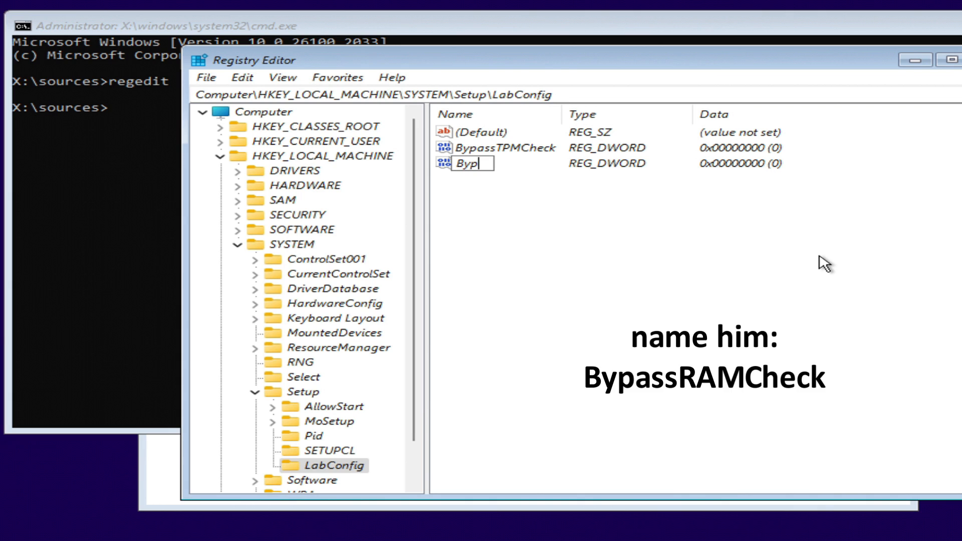
text(assRAMC)
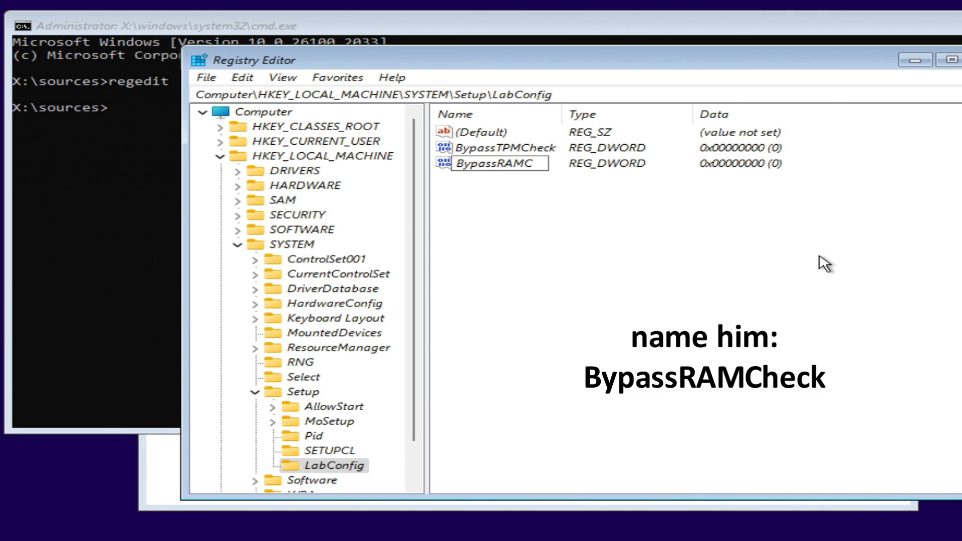
text(he)
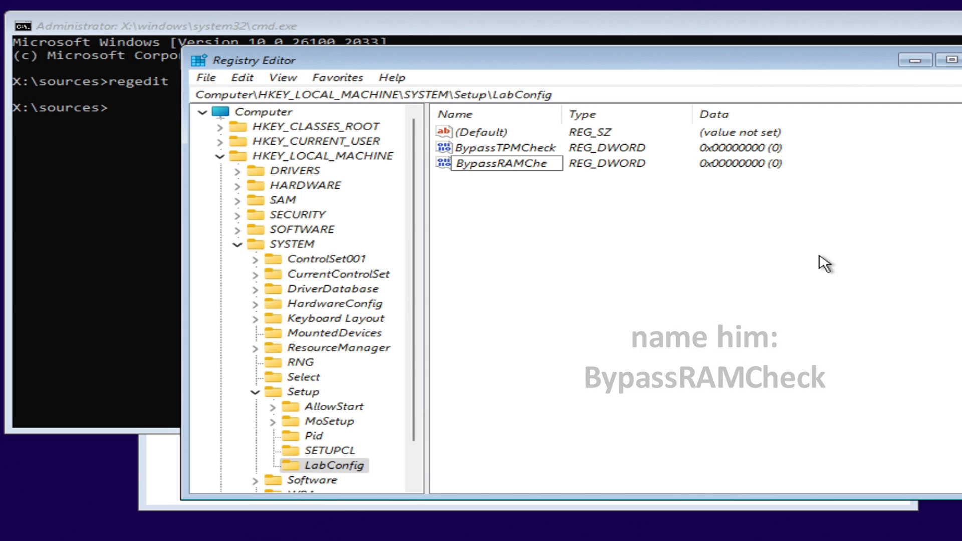
text(ck)
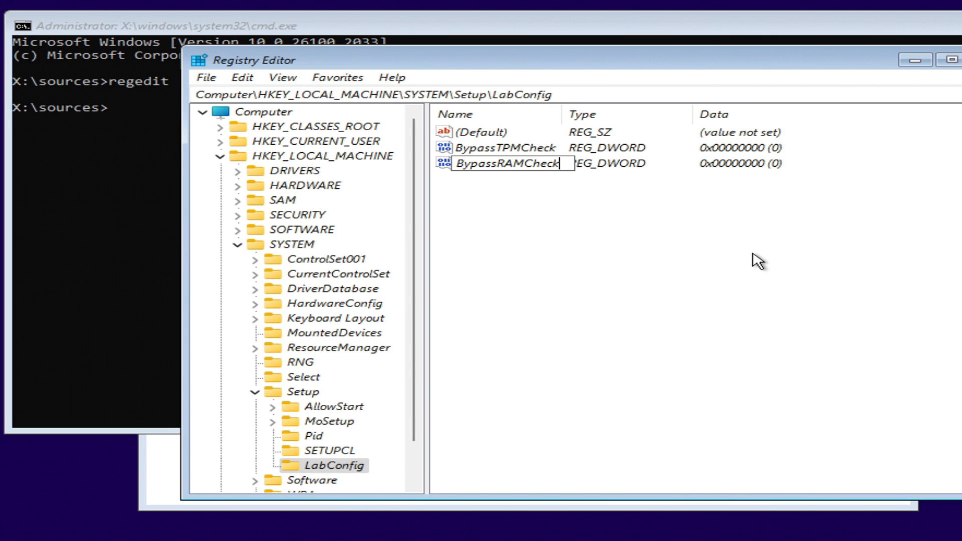
Add a DWORD (32-bit) value named BypassSecureBootCheck to the LabConfig key.
right_click(509, 213)
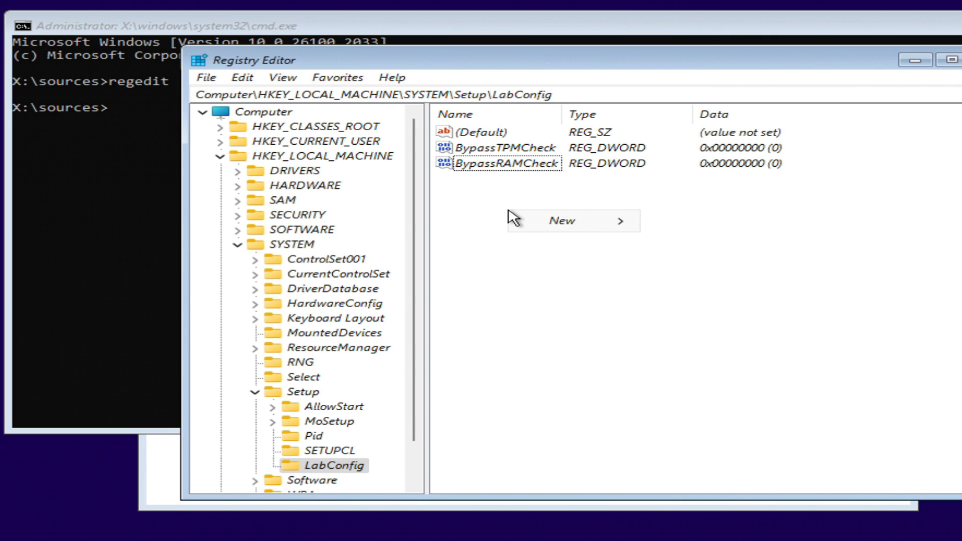
mouse_move(624, 231)
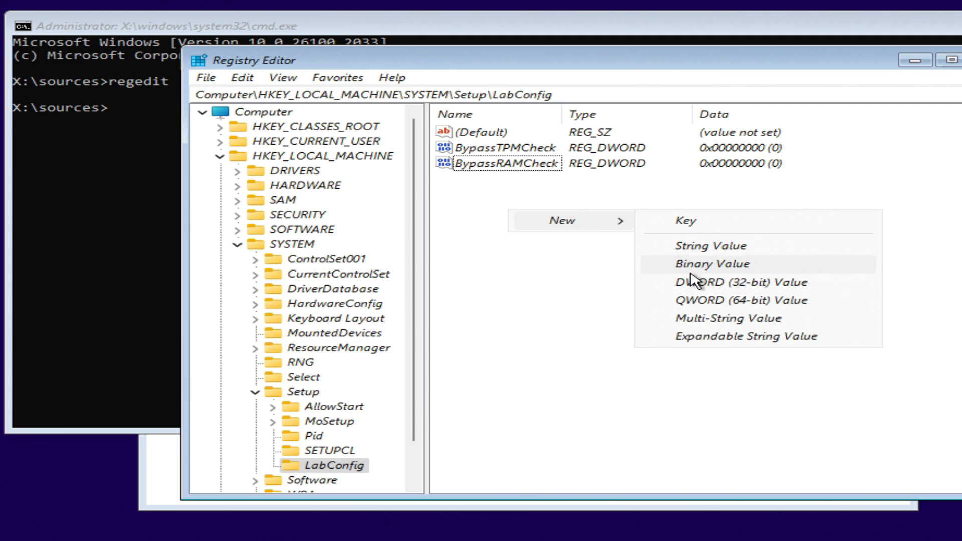
click(833, 290)
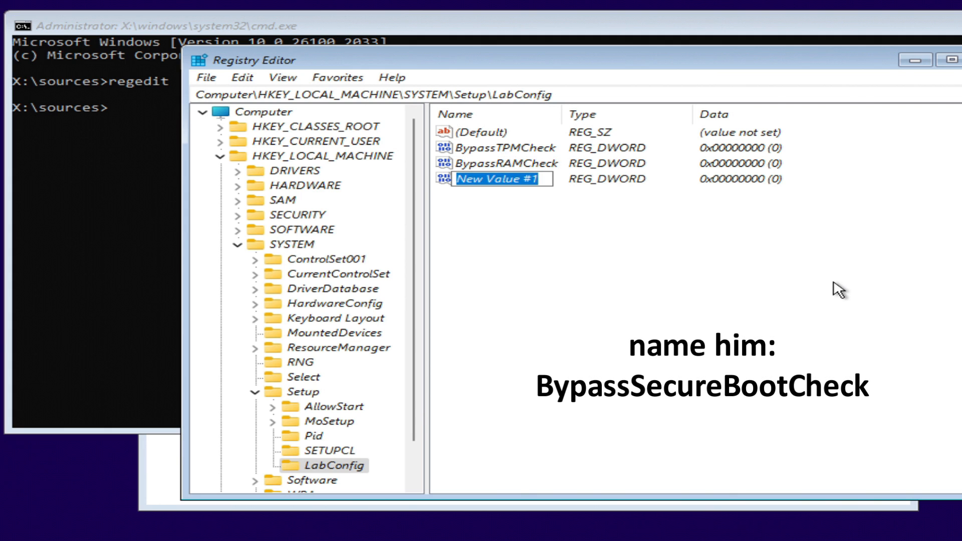
text(Byp)
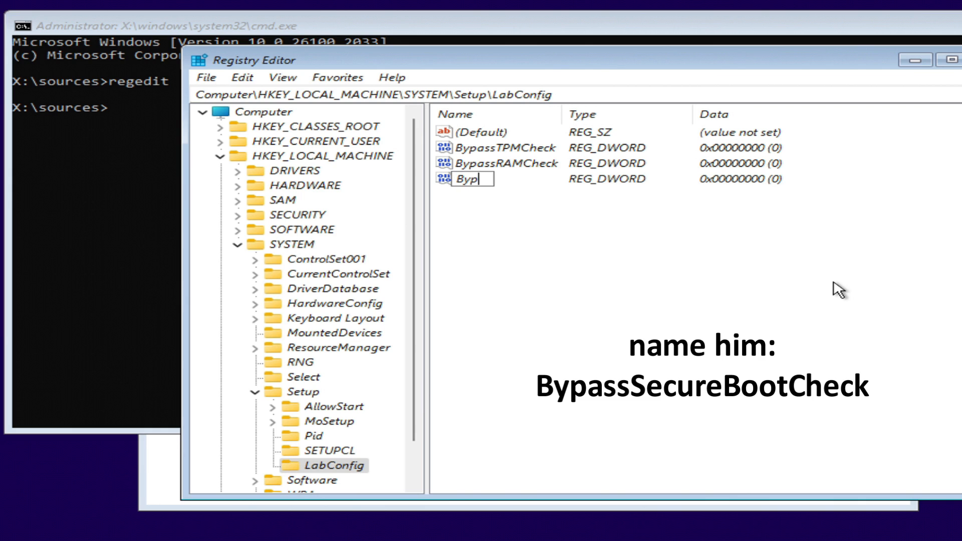
text(assSecureB)
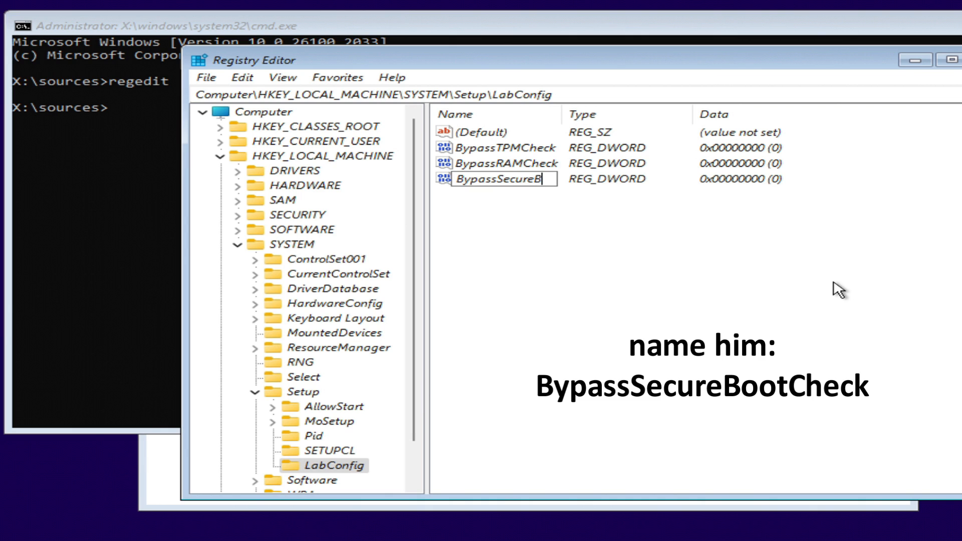
text(ootC)
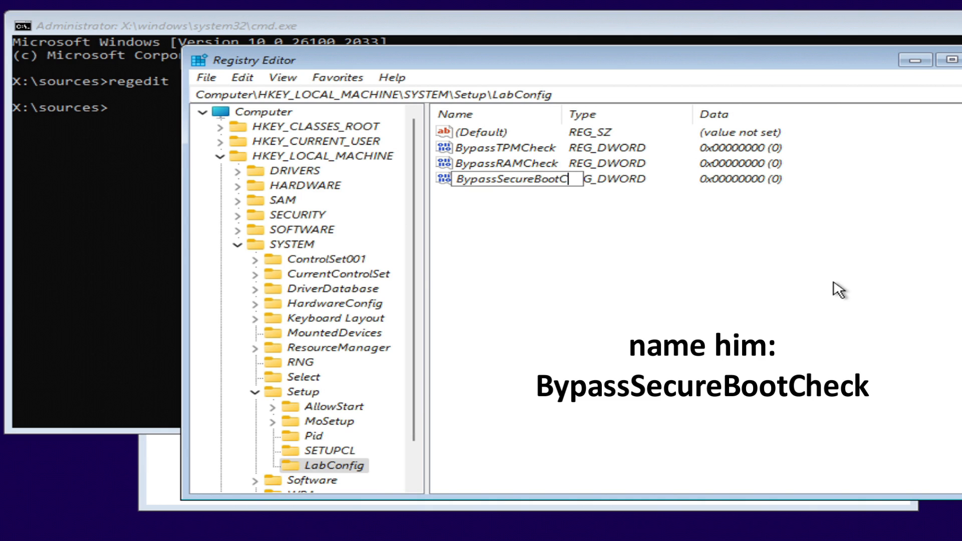
text(heck)
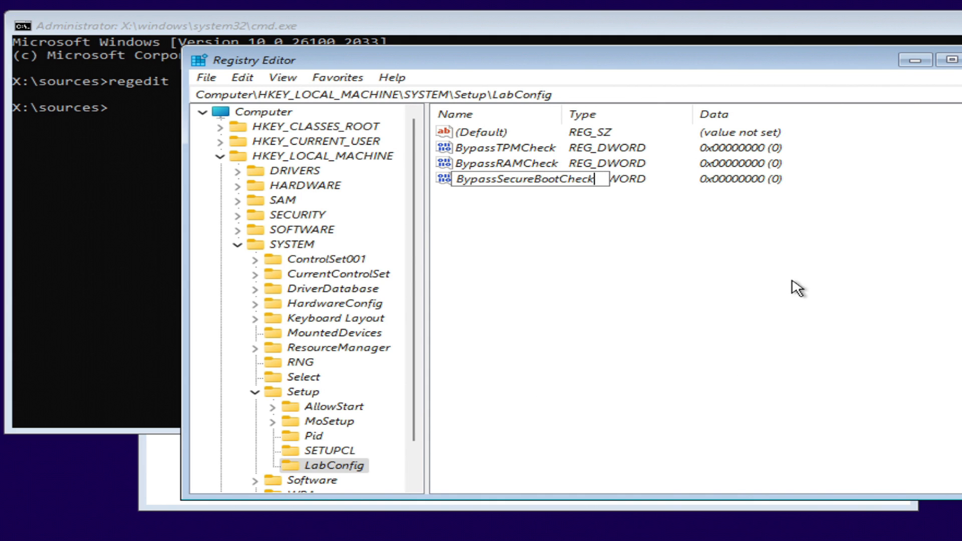
Set the value data of BypassTPMCheck in the LabConfig key to 1.
click(516, 149)
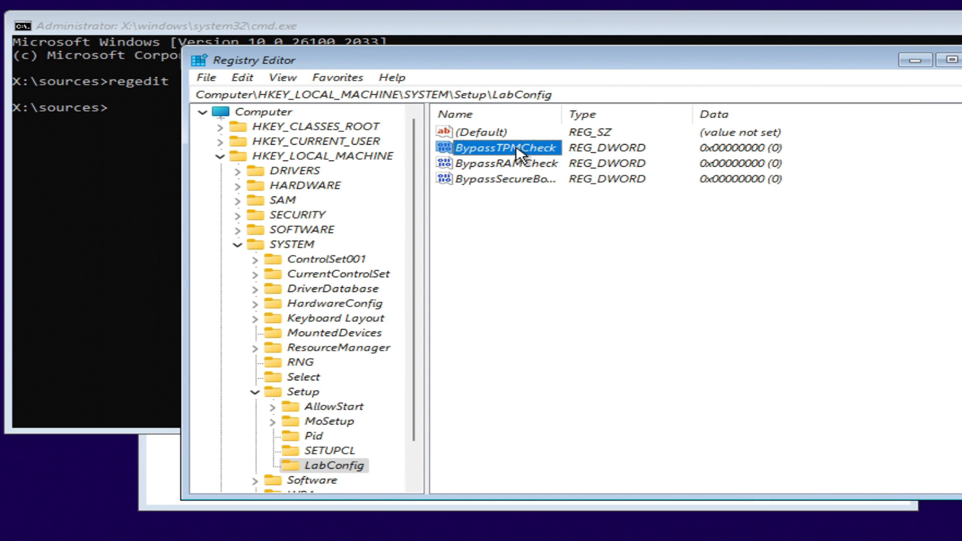
double_click(516, 150)
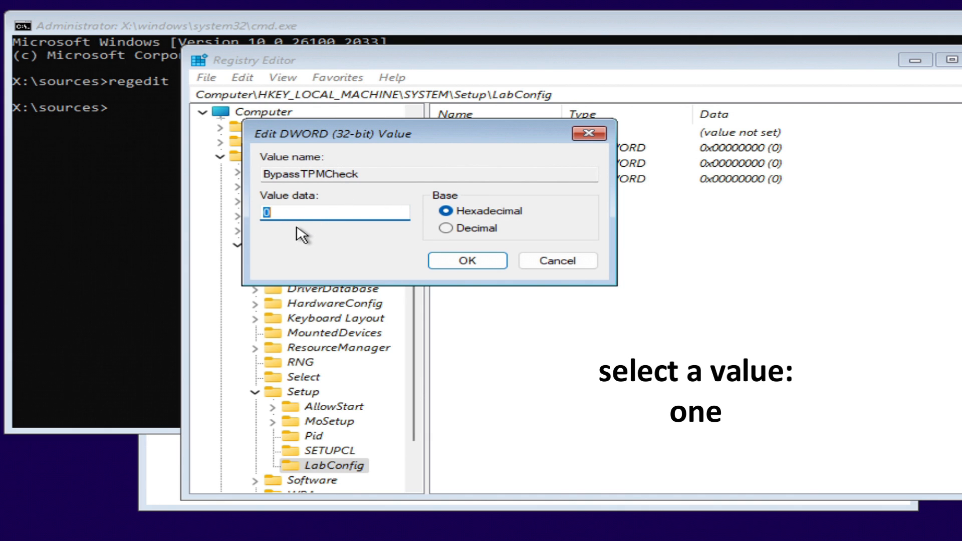
text(1)
click(440, 261)
Set the value data of BypassRAMCheck in the LabConfig key to 1.
double_click(516, 164)
text(1)
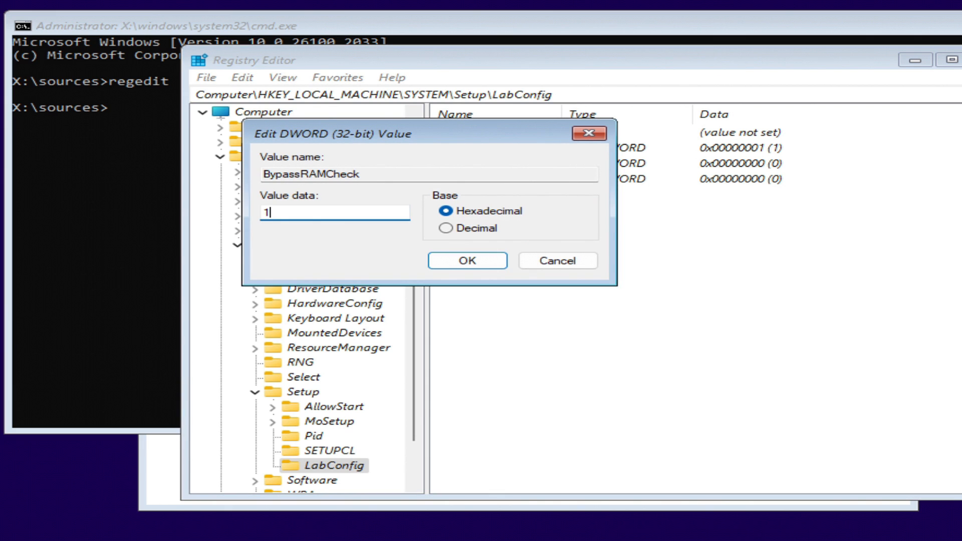
click(493, 266)
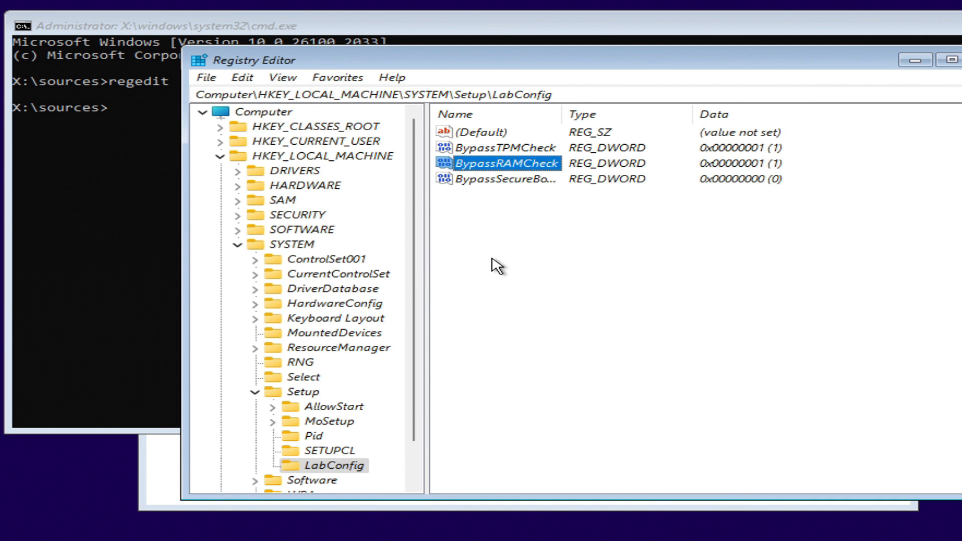
Set the value data of BypassSecureBootCheck to 1, and close the Registry Editor and the command prompt.
double_click(517, 179)
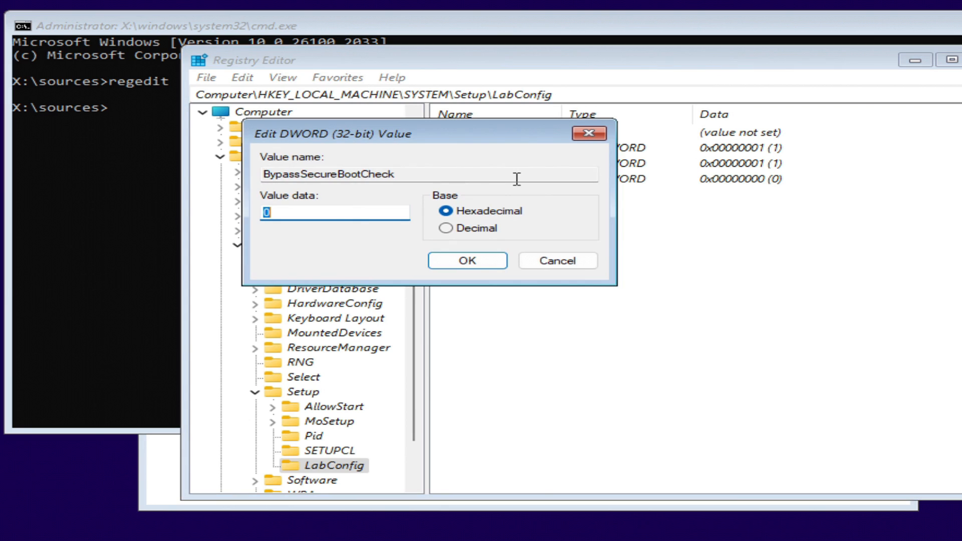
text(1)
click(440, 263)
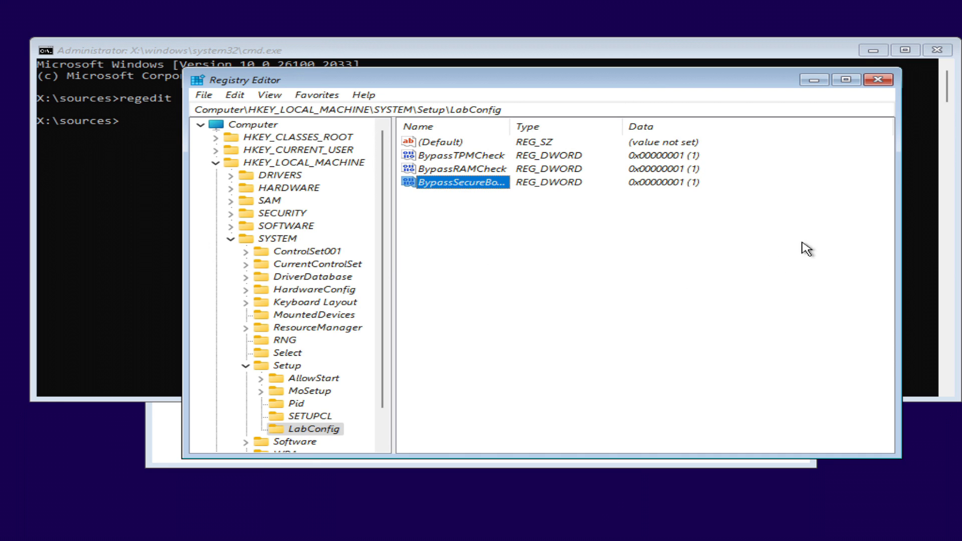
click(877, 80)
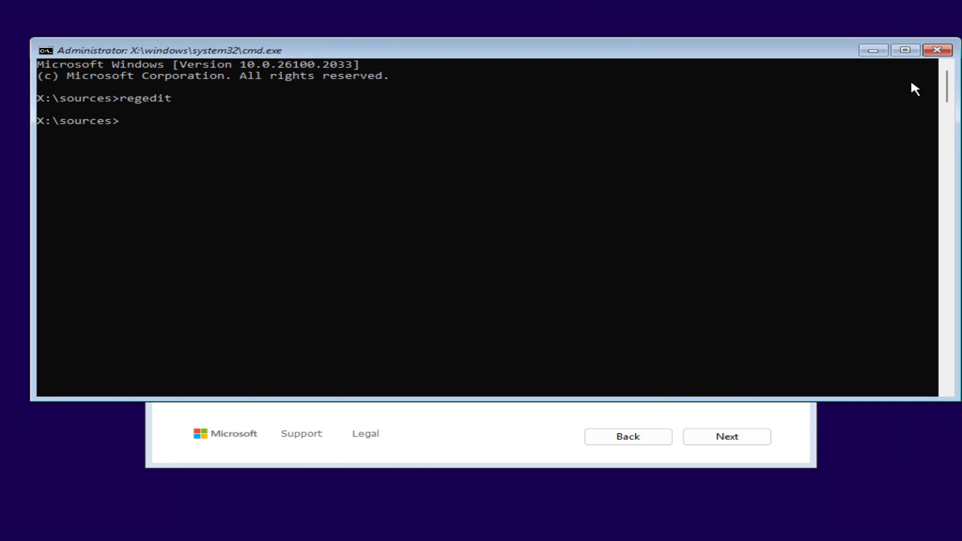
click(937, 52)
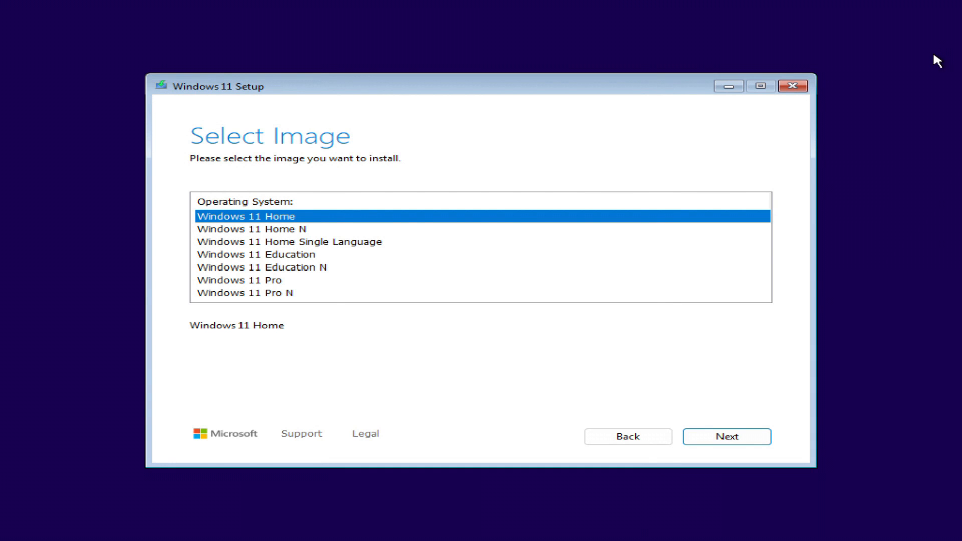
Choose the Windows 11 Home image for installation and accept the license terms.
click(712, 444)
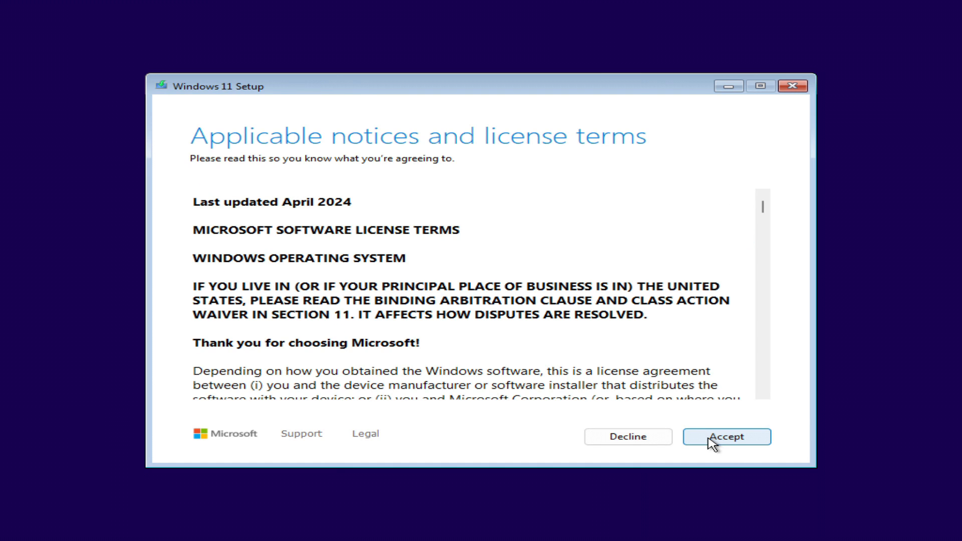
click(754, 445)
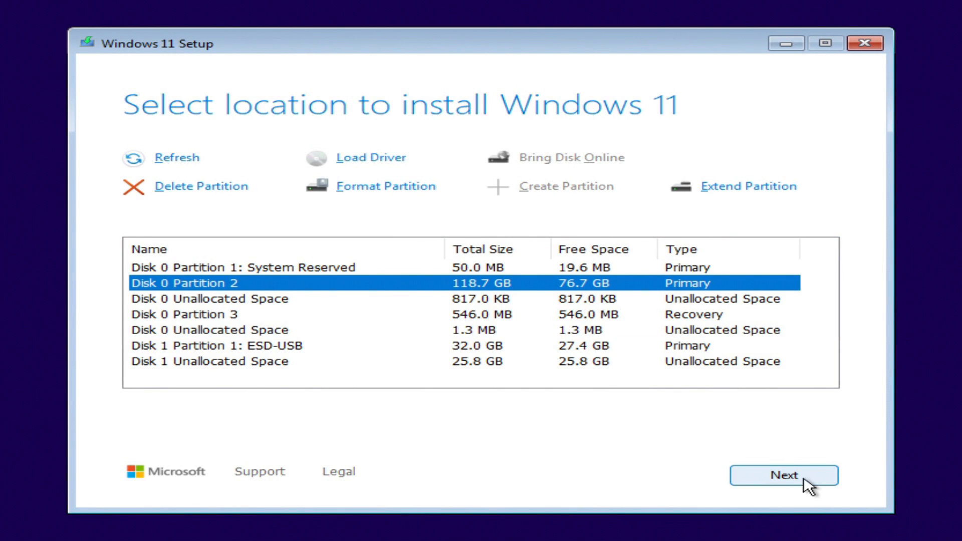
Delete the System Reserved, primary and Recovery partitions on Disk 0, leaving the disk entirely unallocated.
click(279, 267)
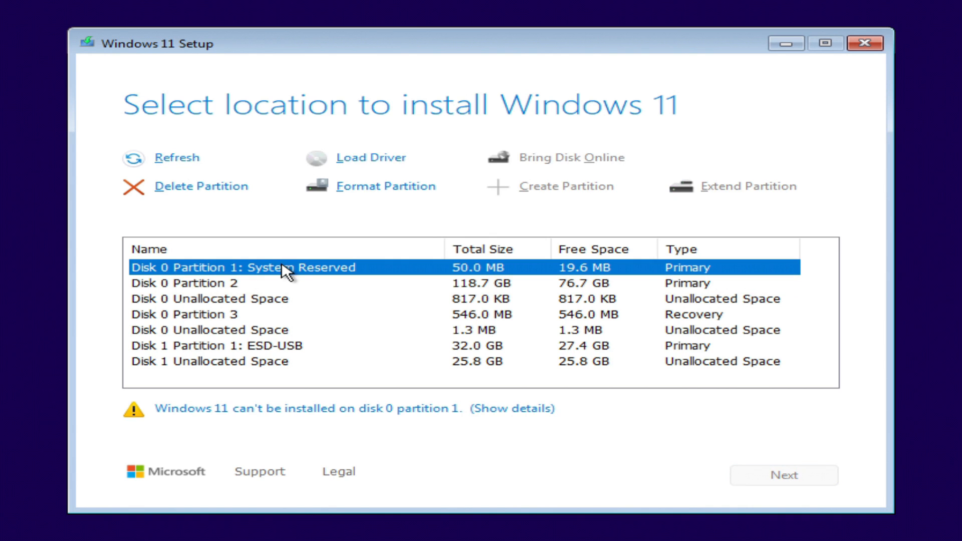
click(224, 188)
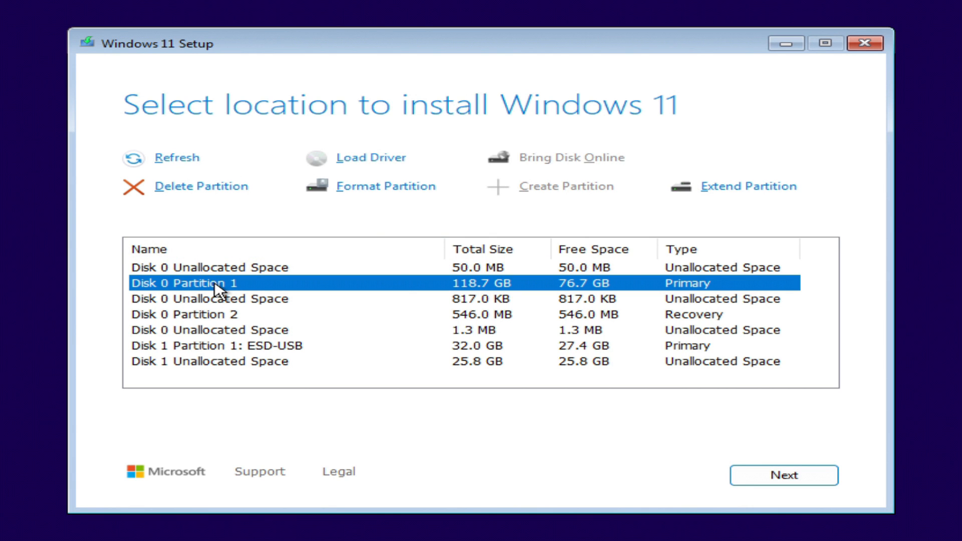
click(211, 188)
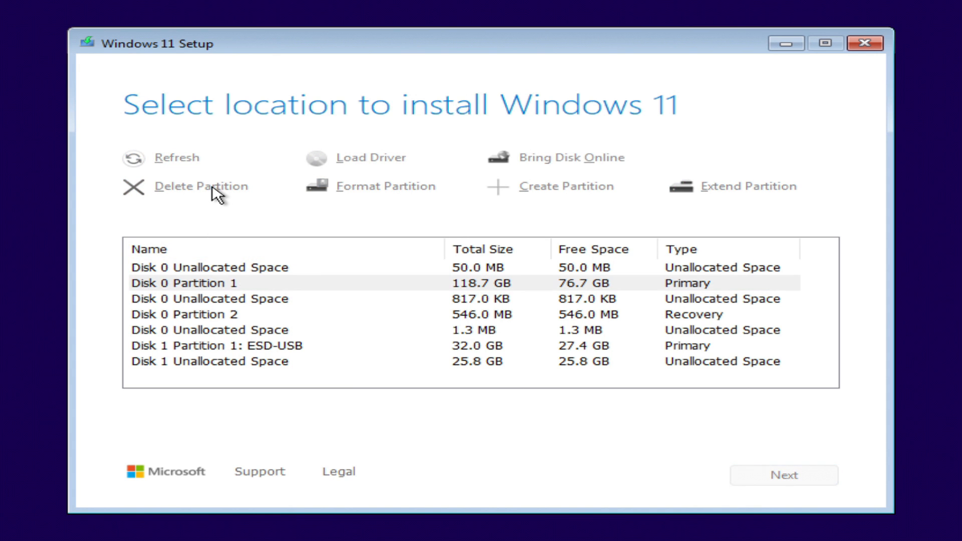
click(209, 284)
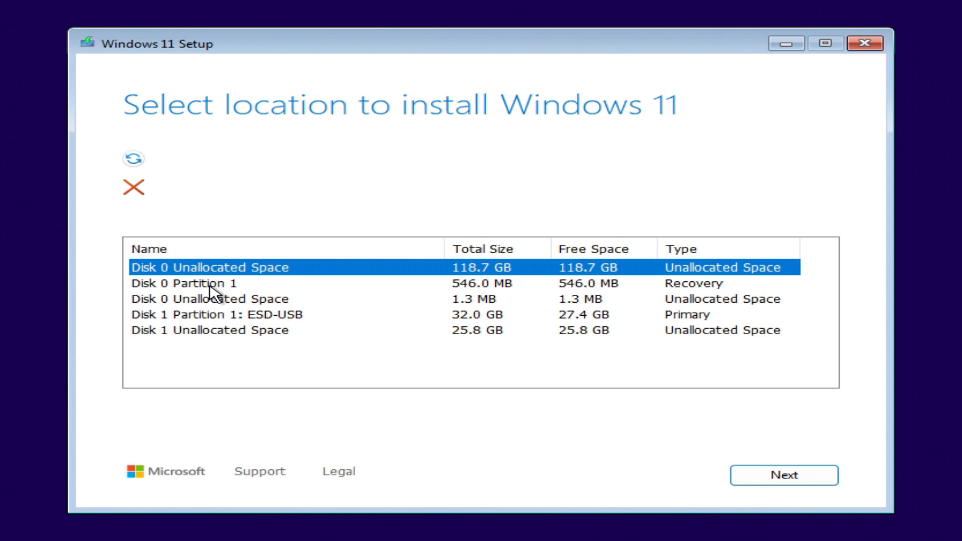
click(224, 190)
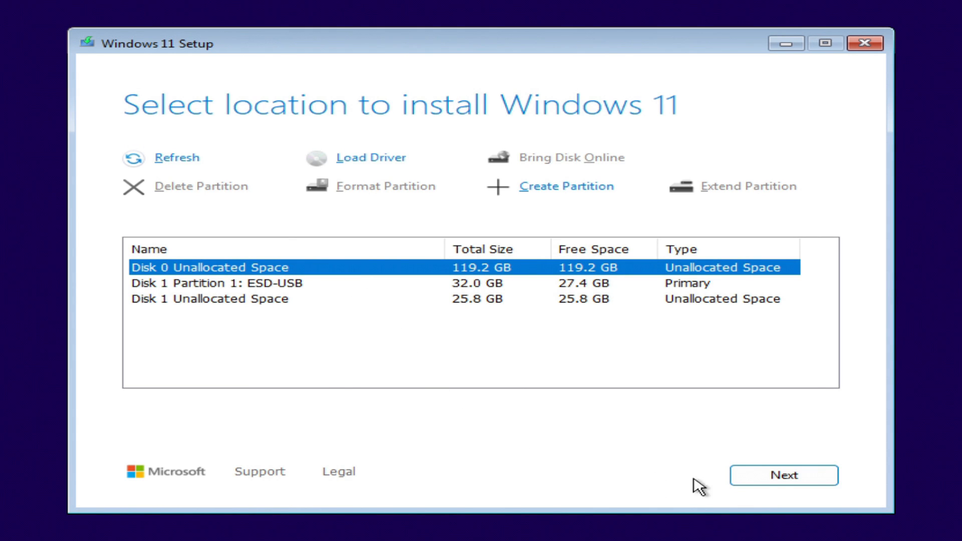
Use the unallocated space on Disk 0 as the install location and start the Windows 11 Home installation.
click(750, 477)
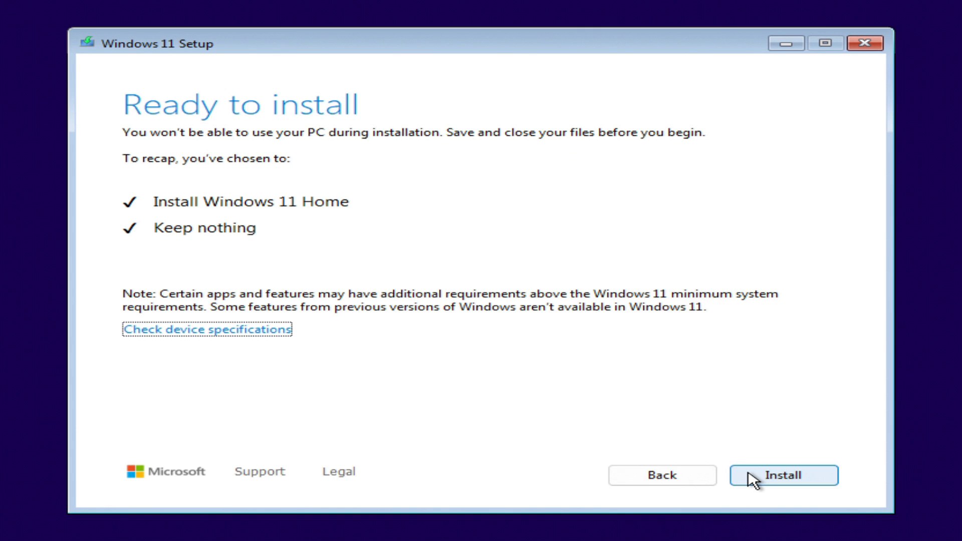
click(822, 479)
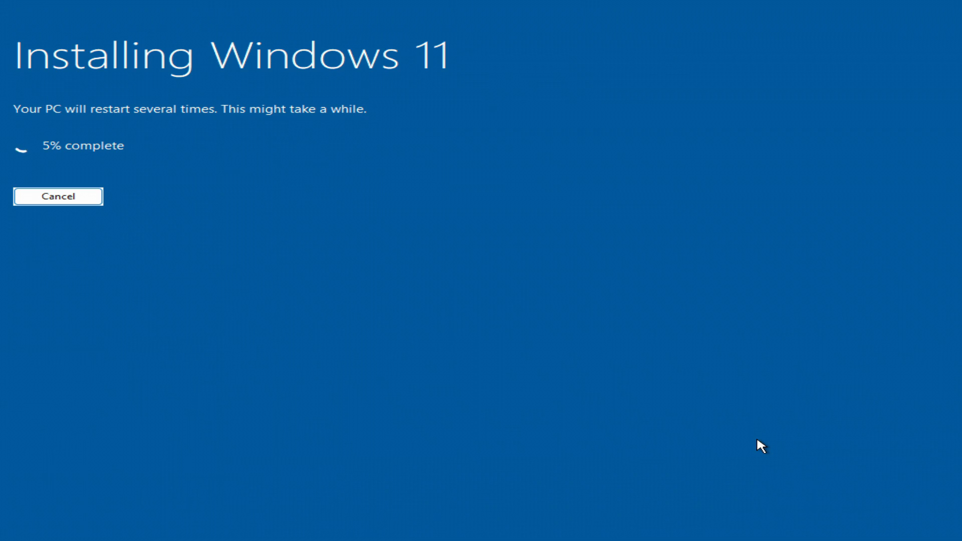